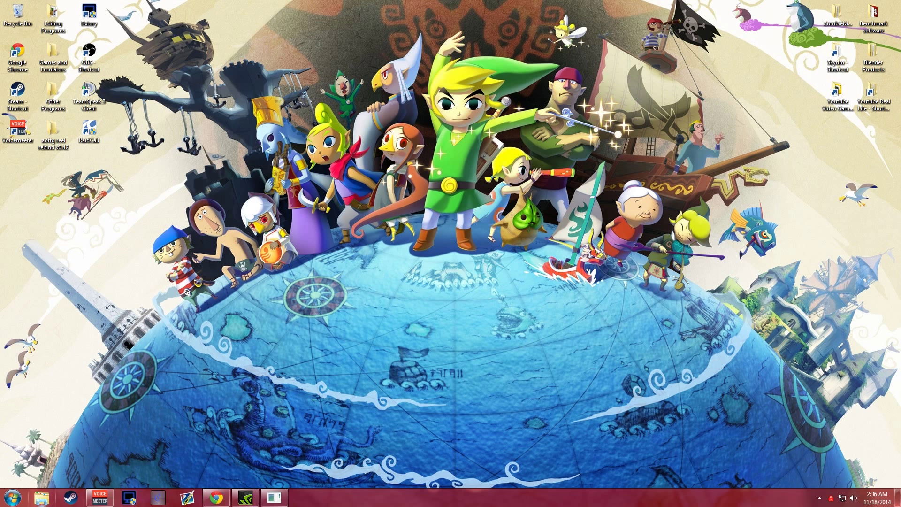
# - Browse drive D via Program files(x86), Steam, SteamApps and common to Advanced Warfare's players2 folder
pyautogui.click(41, 497)
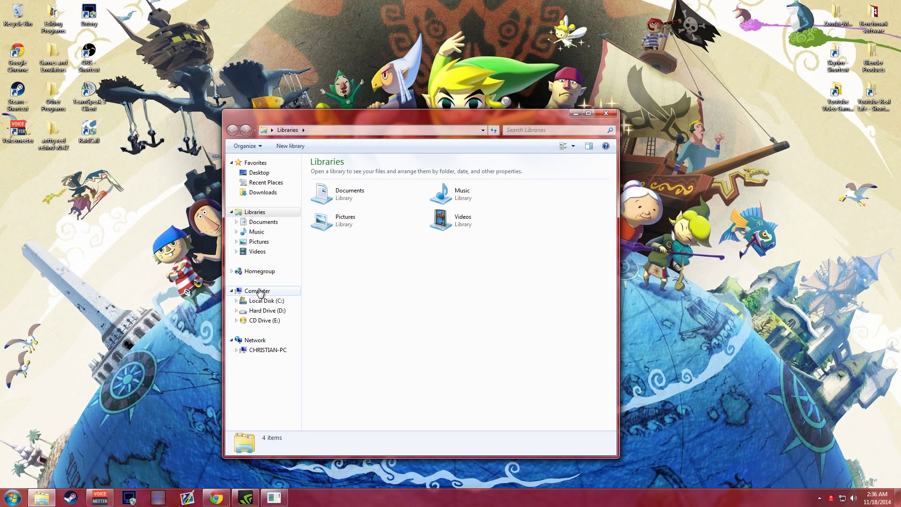
pyautogui.click(268, 311)
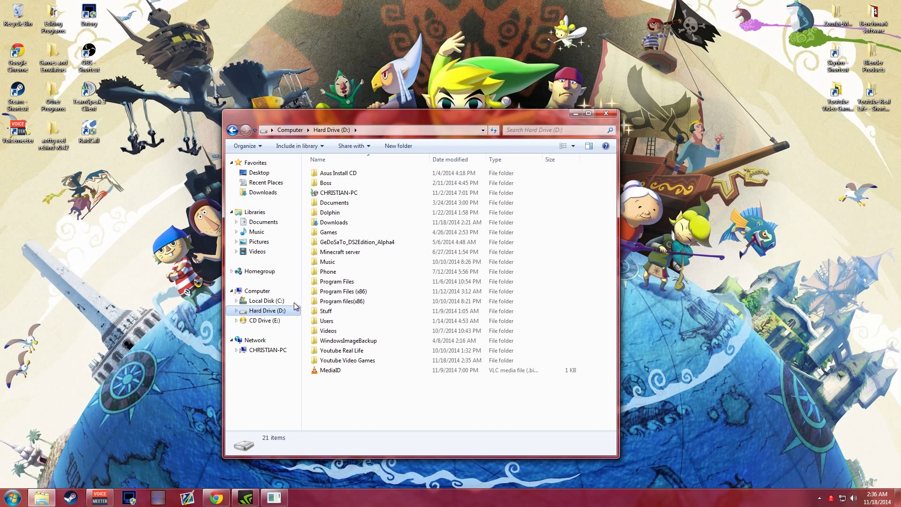
pyautogui.doubleClick(353, 301)
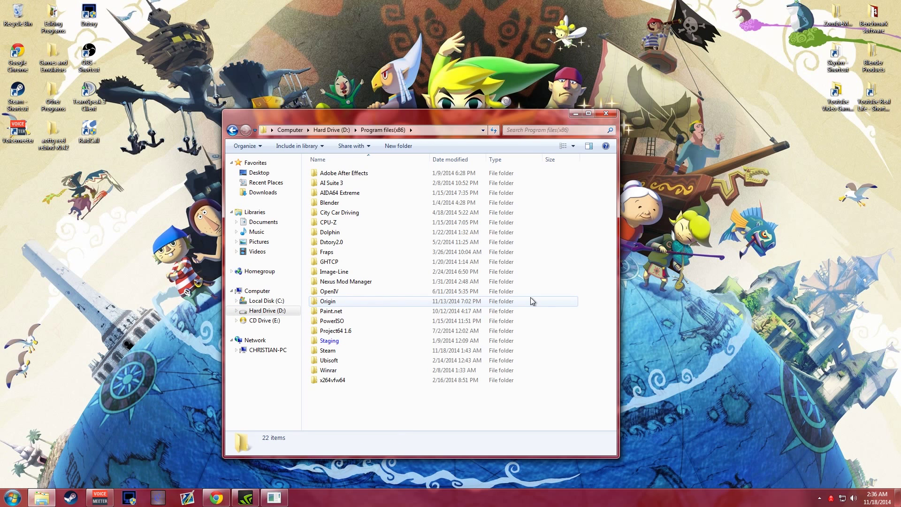
pyautogui.doubleClick(327, 352)
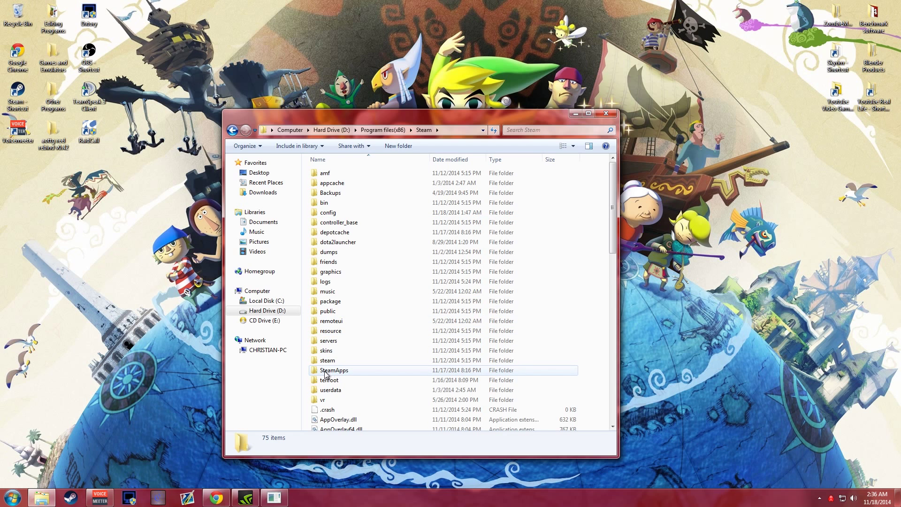
pyautogui.doubleClick(346, 370)
pyautogui.doubleClick(325, 174)
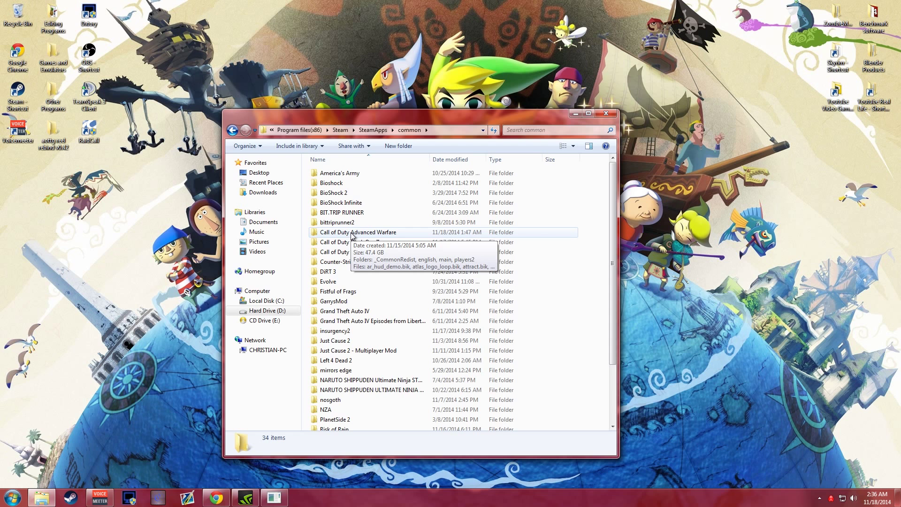
pyautogui.doubleClick(376, 233)
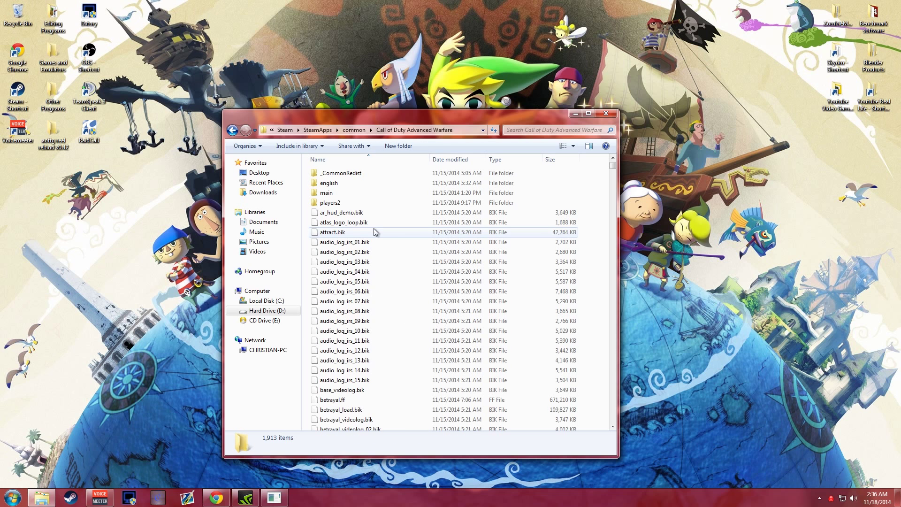
pyautogui.doubleClick(325, 202)
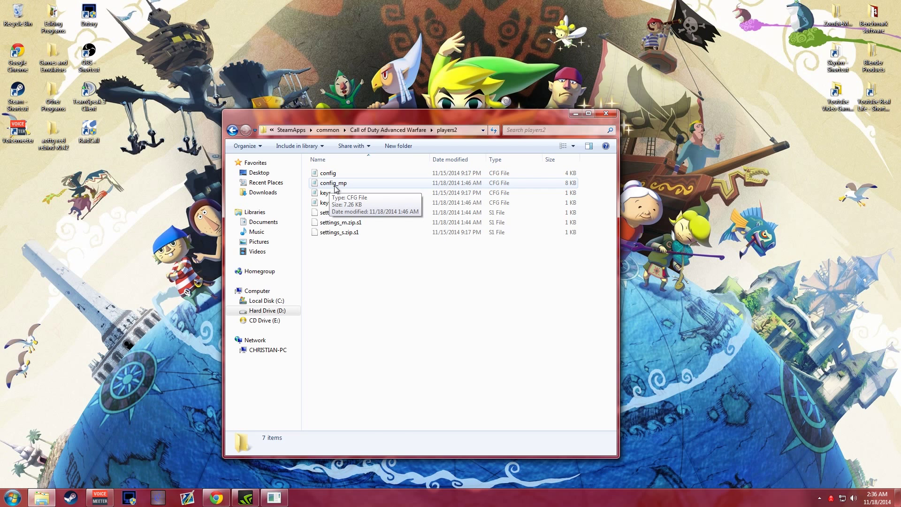
pyautogui.rightClick(334, 184)
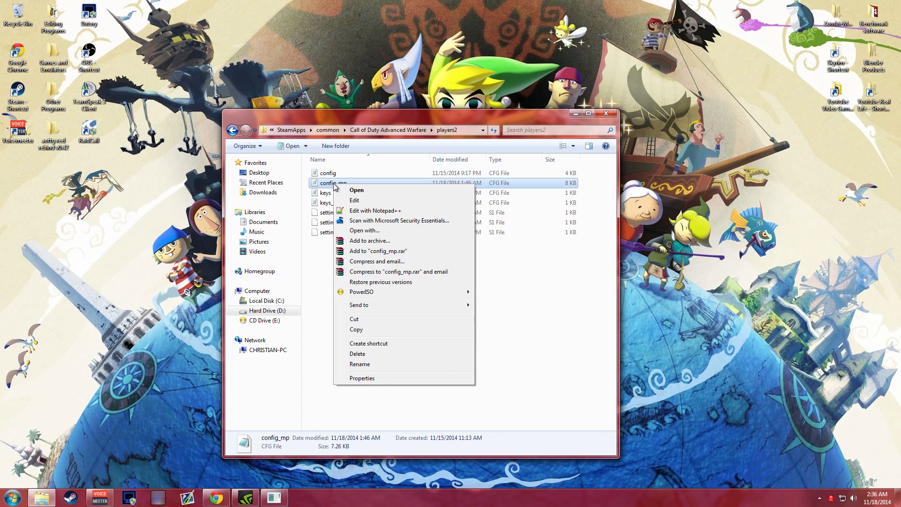
pyautogui.click(353, 202)
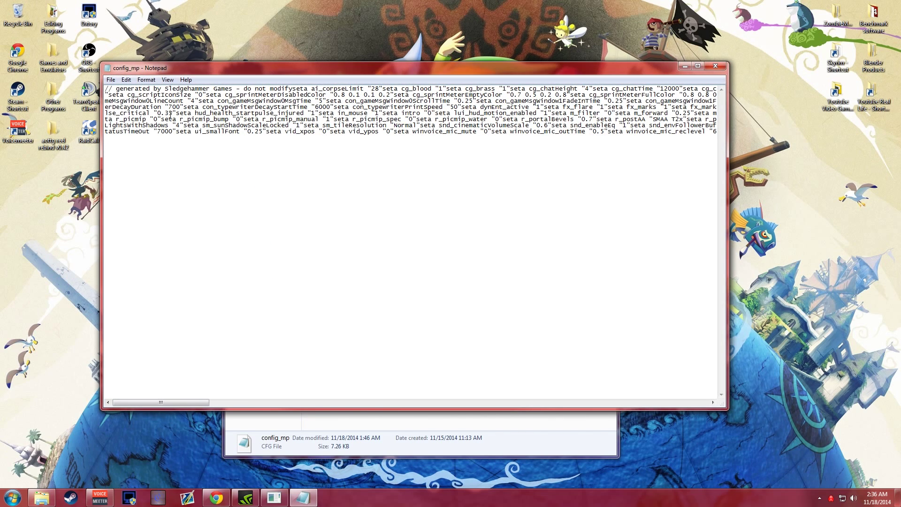
pyautogui.click(715, 68)
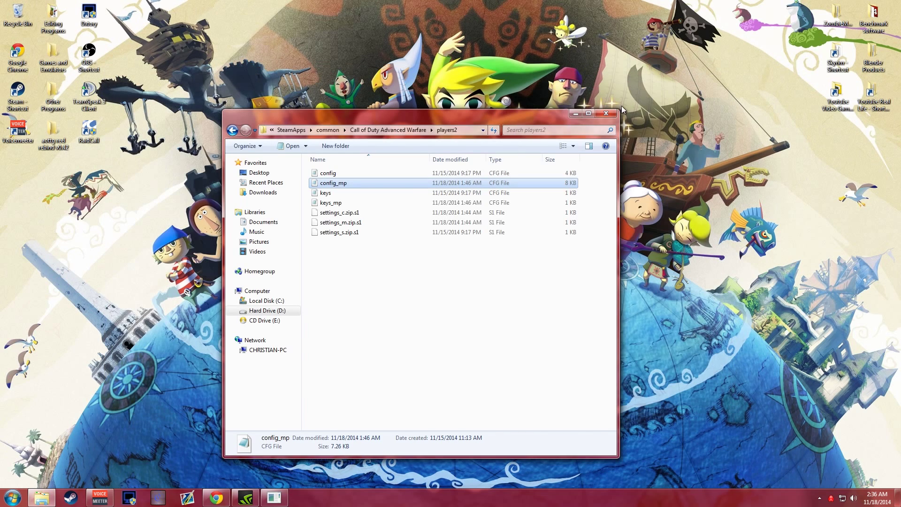
pyautogui.rightClick(325, 183)
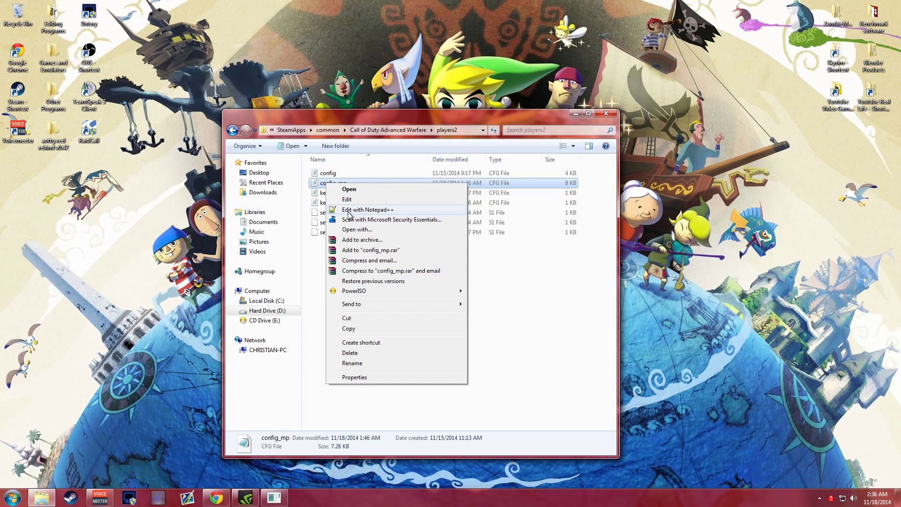
# - Open config_mp.cfg in Notepad++, enlarge the window to show full lines, and bring up Find
pyautogui.click(359, 213)
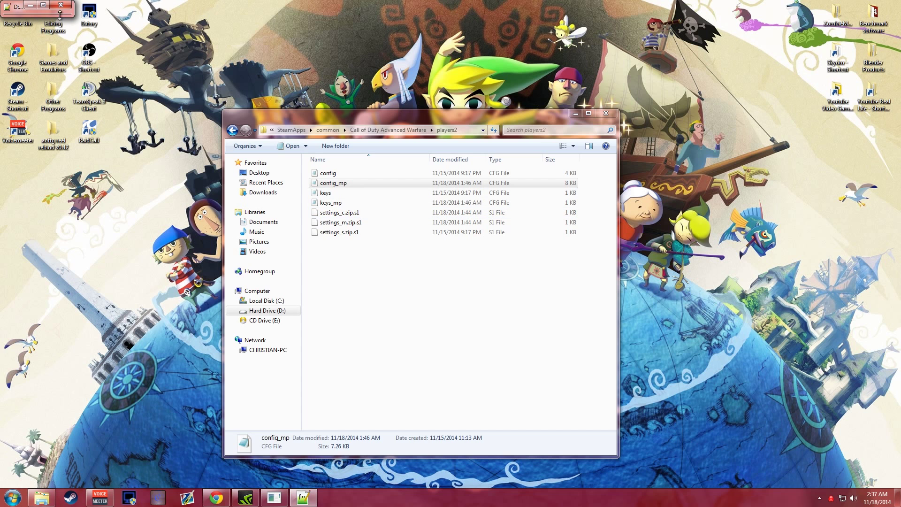
pyautogui.moveTo(62, 16); pyautogui.dragTo(74, 383)
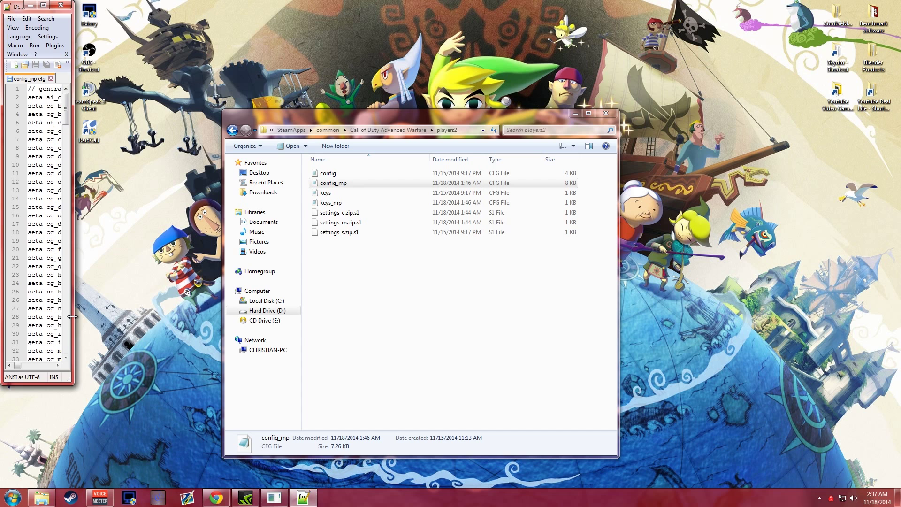
pyautogui.moveTo(71, 323)
pyautogui.mouseDown()
pyautogui.moveTo(594, 309)
pyautogui.moveTo(585, 310)
pyautogui.mouseUp()
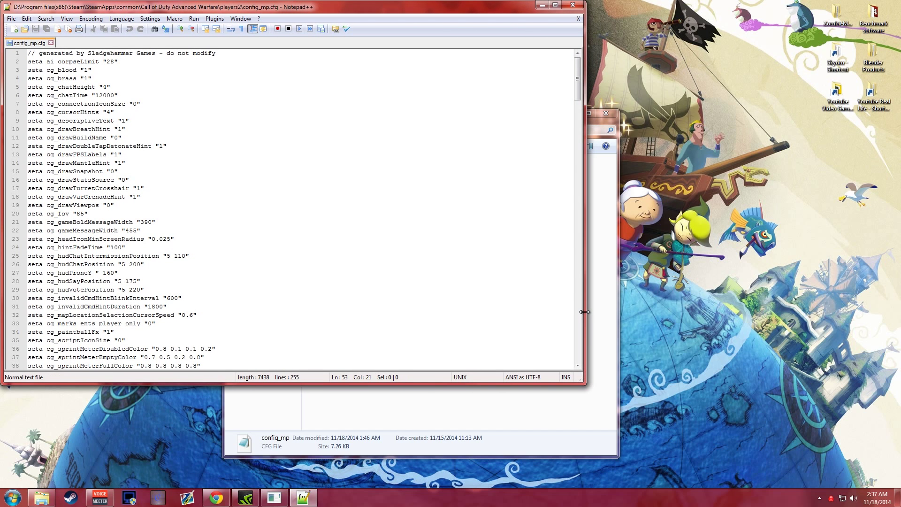
pyautogui.click(273, 182)
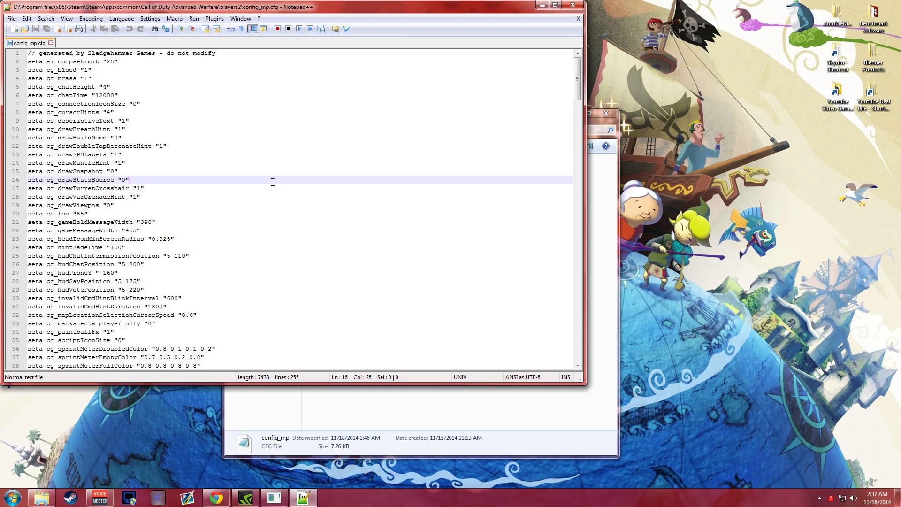
pyautogui.hotkey('ctrl', 'f')
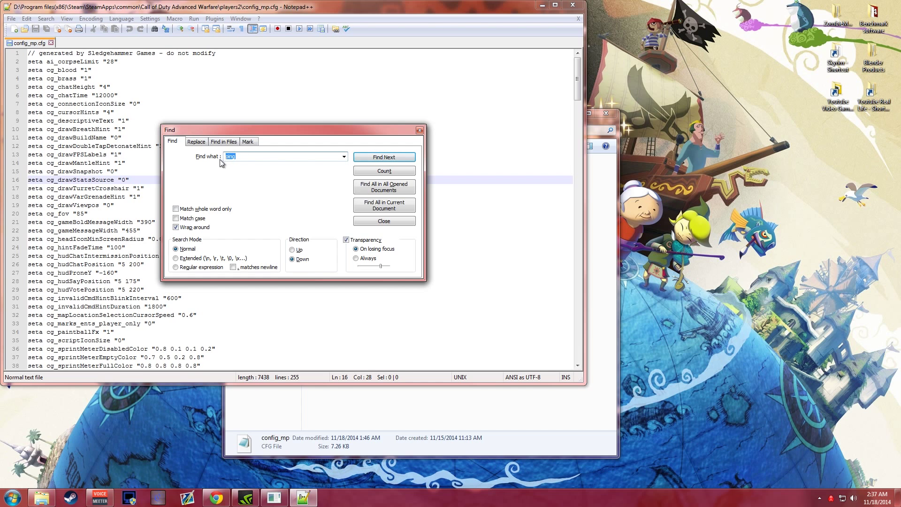
# - Search for "ping" to reach cl_maxPing "150" on line 53, then close Find
pyautogui.click(397, 158)
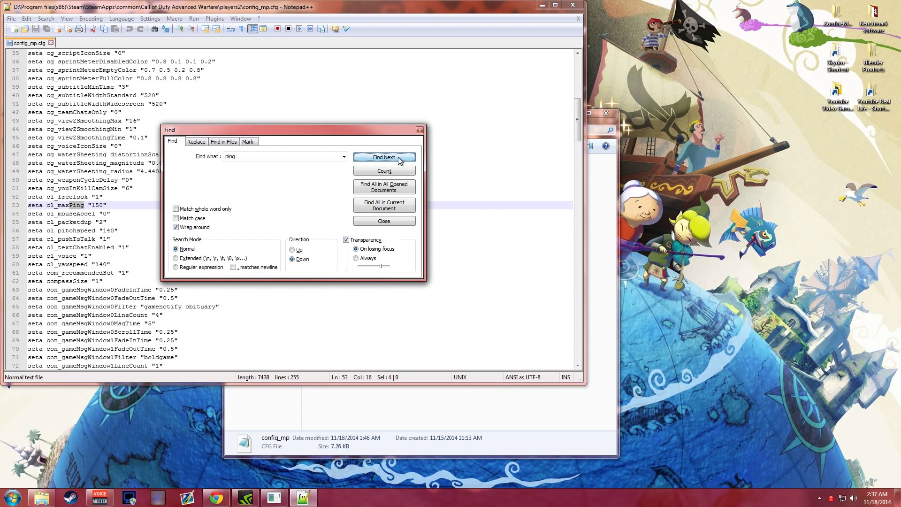
pyautogui.click(419, 130)
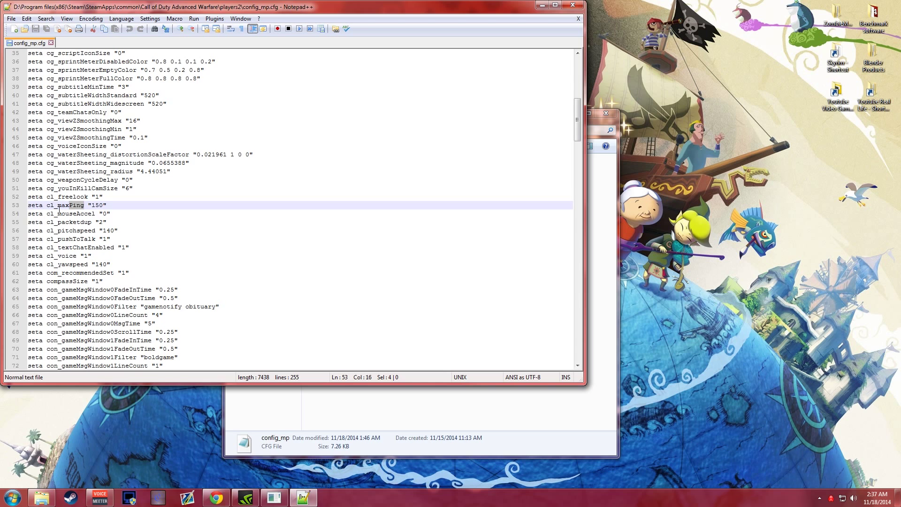
# - Select the cl_maxPing value 150 on line 53, then close the config_mp.cfg tab
pyautogui.click(95, 204)
pyautogui.moveTo(106, 205); pyautogui.dragTo(92, 204)
pyautogui.click(10, 19)
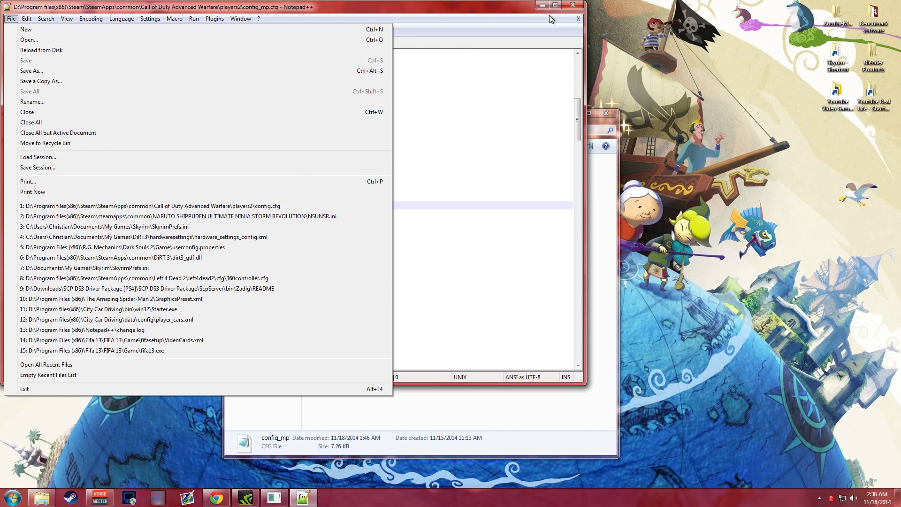
pyautogui.click(350, 8)
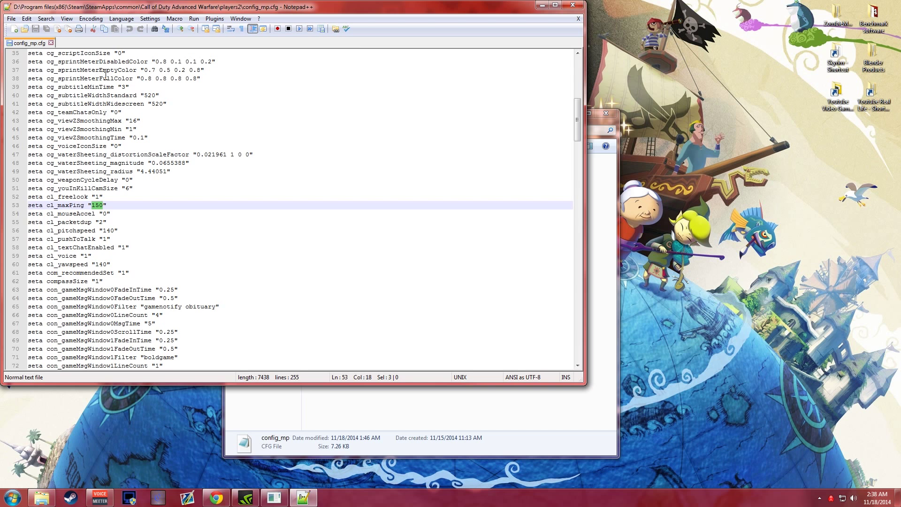
pyautogui.click(51, 43)
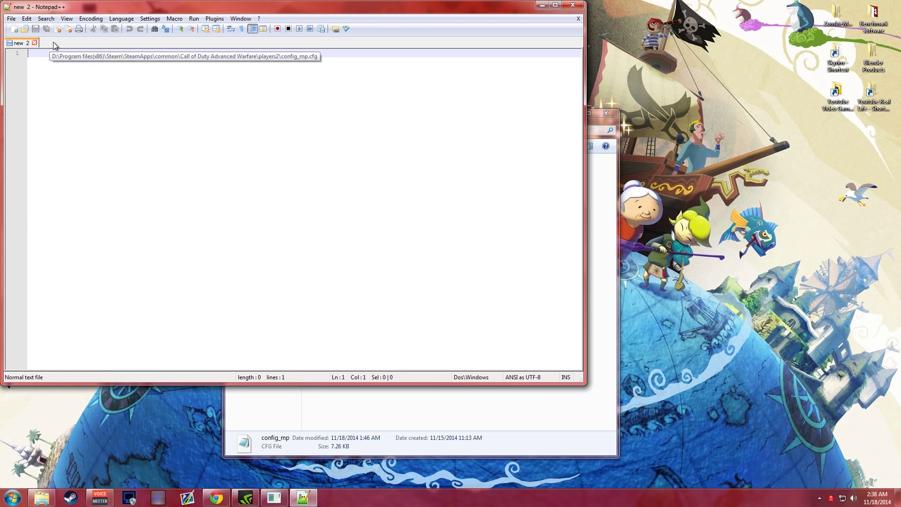
# - Close the Notepad++ window, returning to the players2 folder in Explorer
pyautogui.click(572, 5)
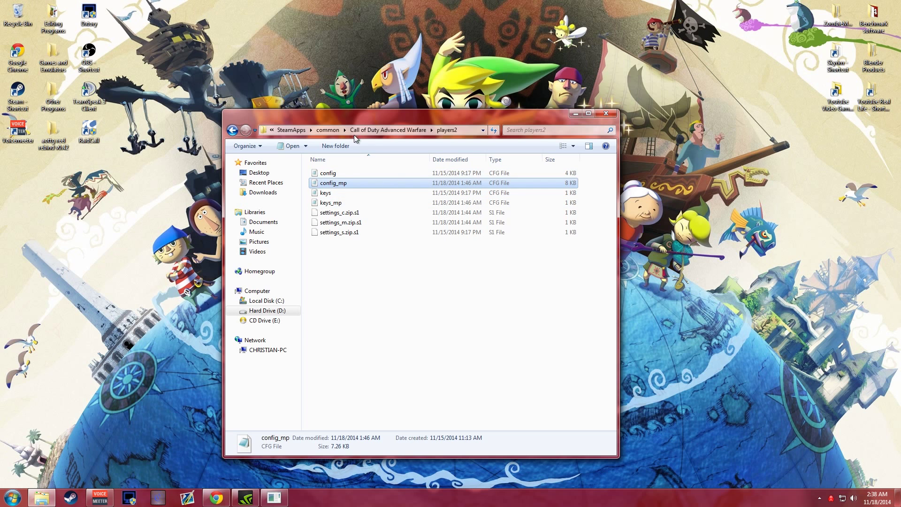